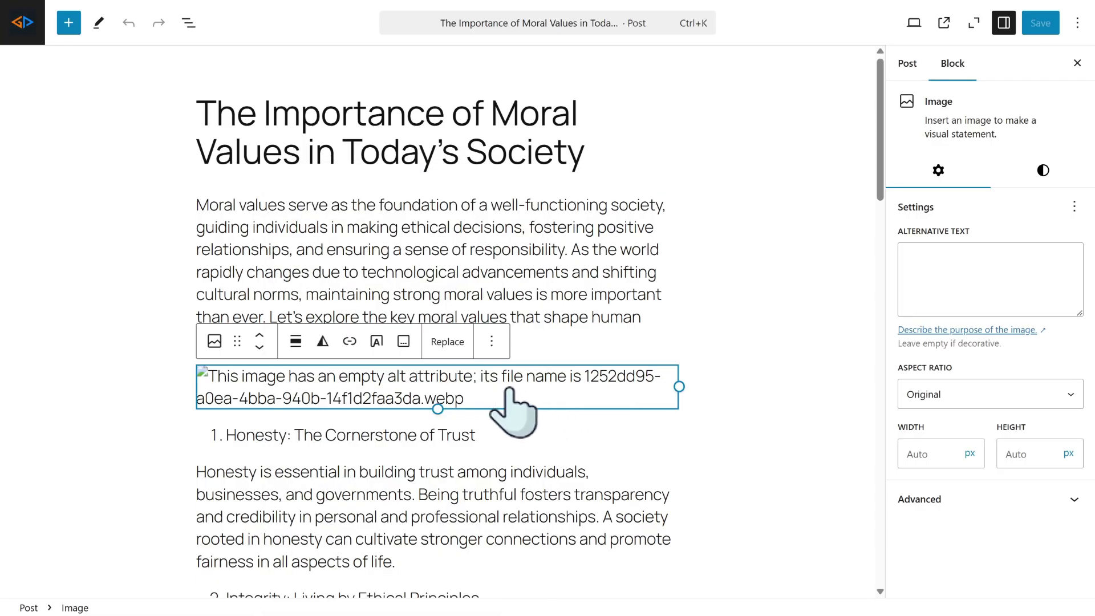
Step: Delete the Gratitude heading and its paragraph from the post
click(490, 341)
click(538, 434)
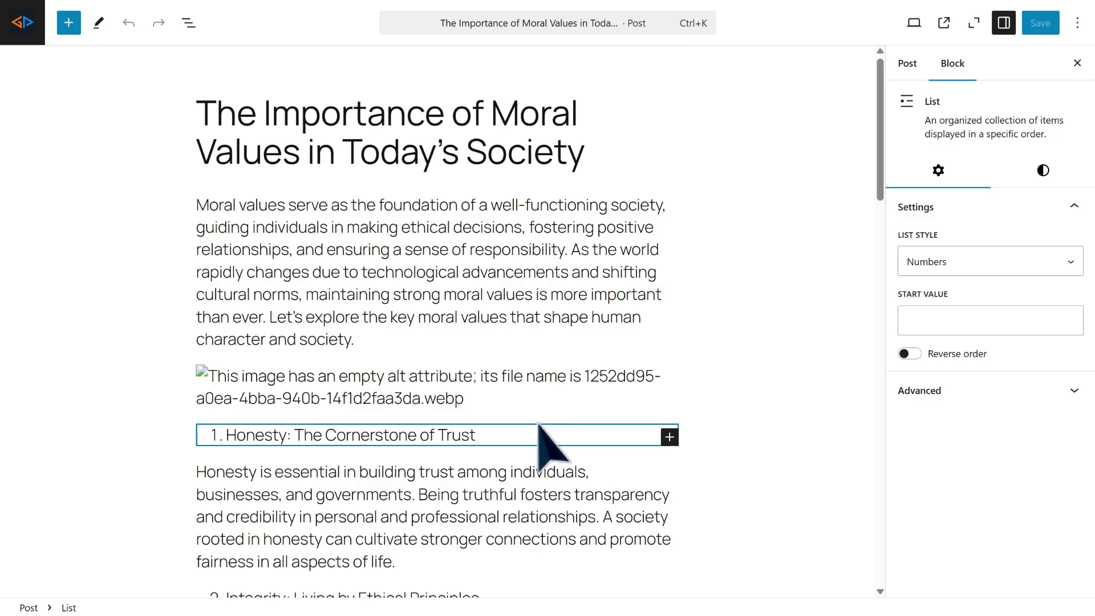
scroll(530, 456, down, 15)
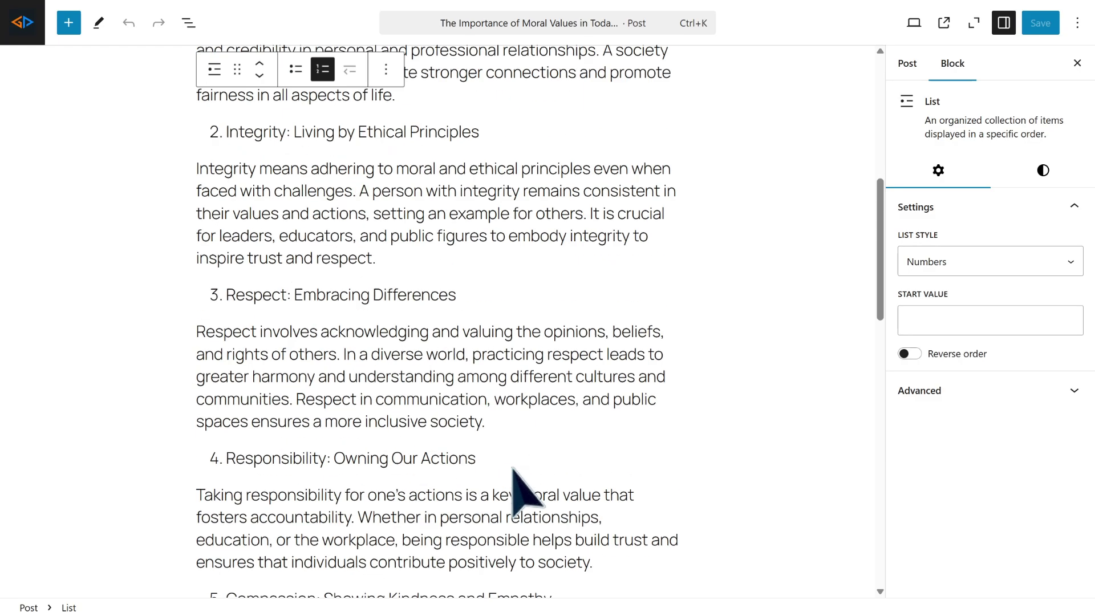
scroll(515, 434, down, 8)
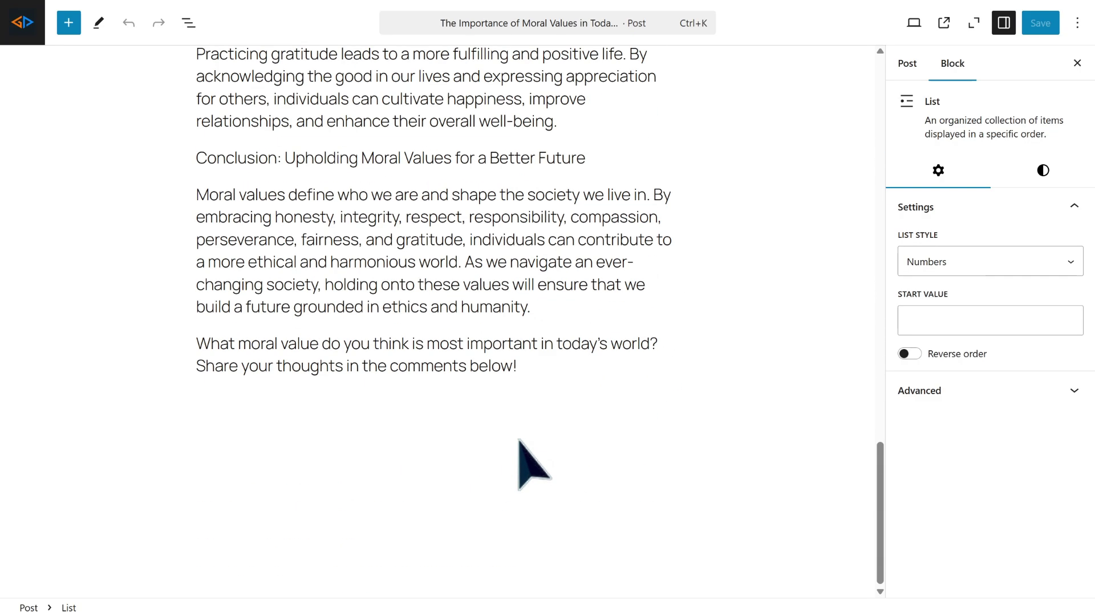
scroll(517, 422, up, 4)
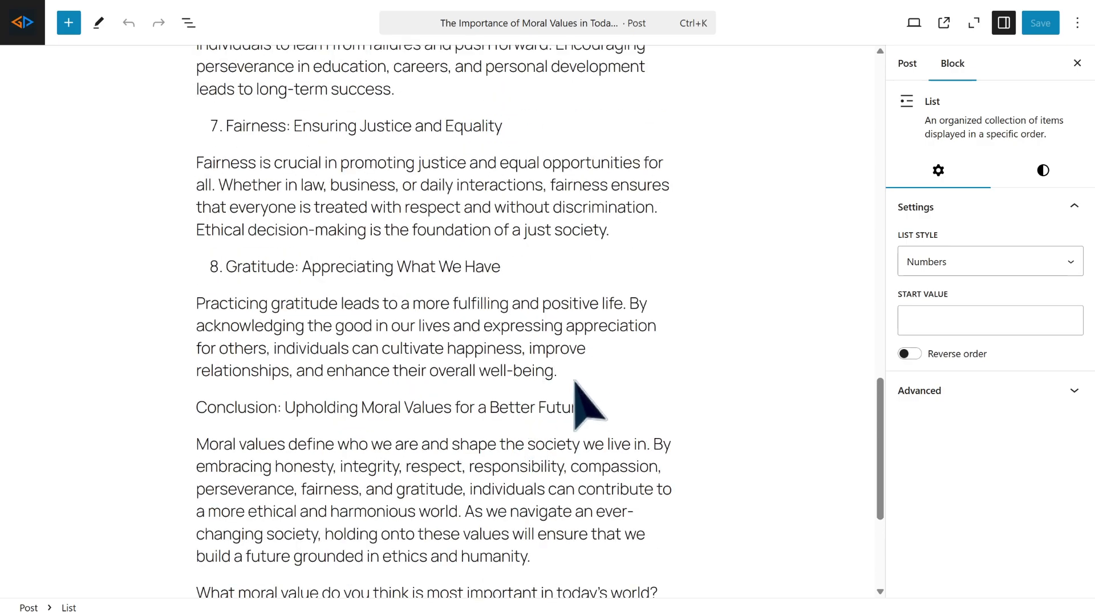
drag(573, 377, 190, 257)
key(Delete)
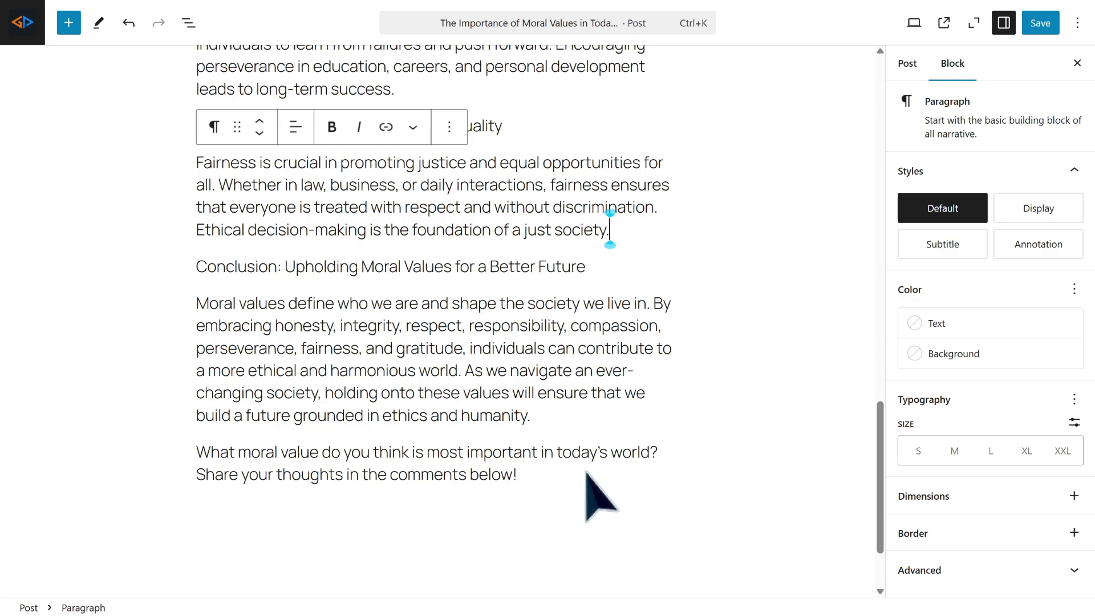
Step: Cut the closing comments question and paste it as a new paragraph after the Fairness paragraph
drag(585, 473, 184, 442)
key(ctrl+c)
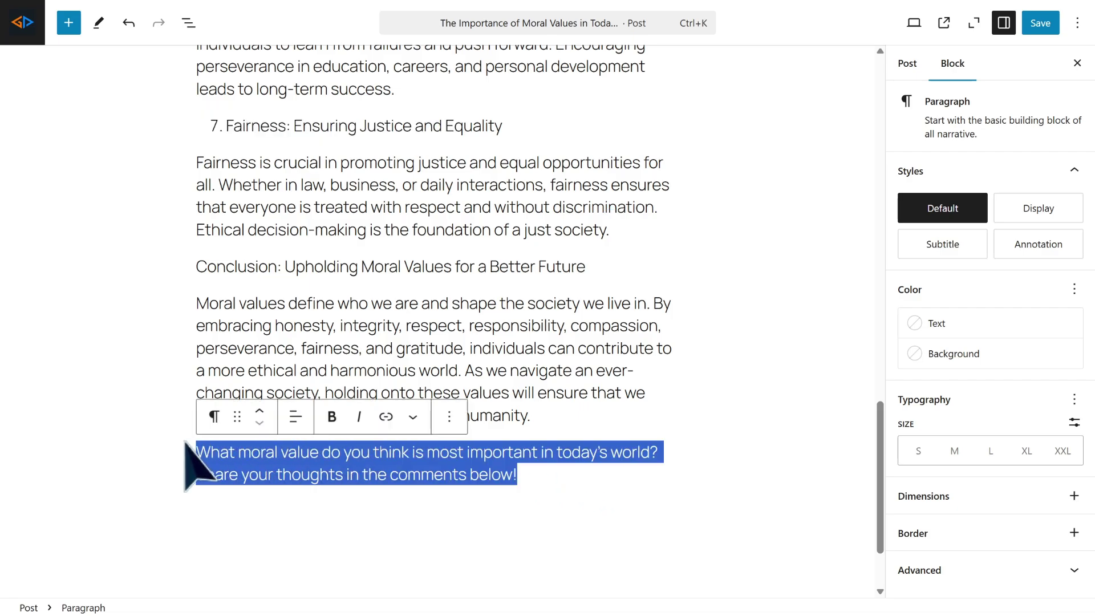
key(BackSpace)
key(BackSpace)
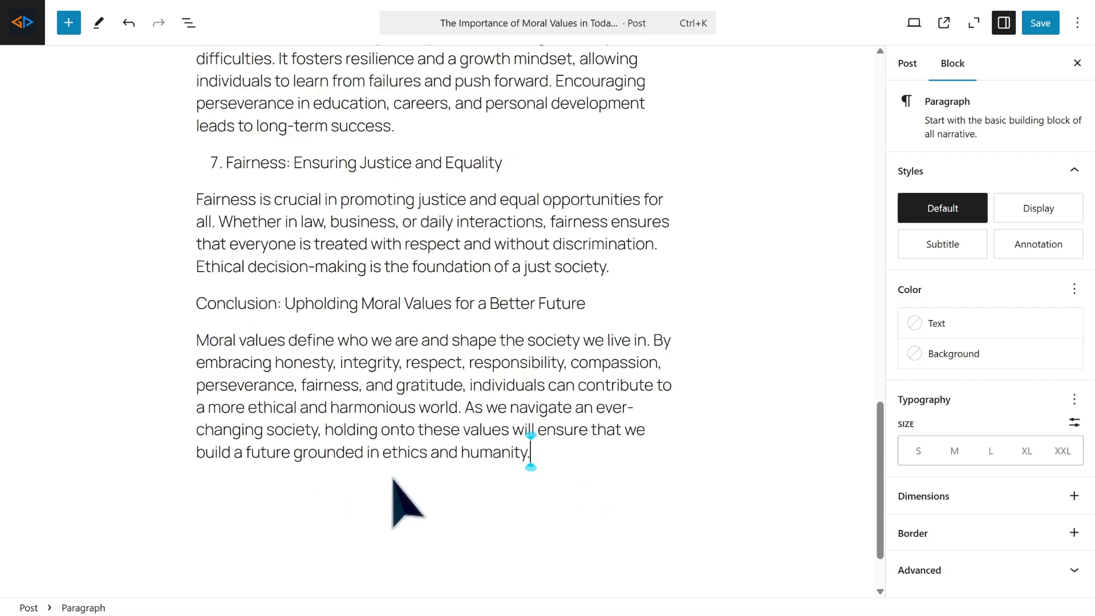
click(624, 268)
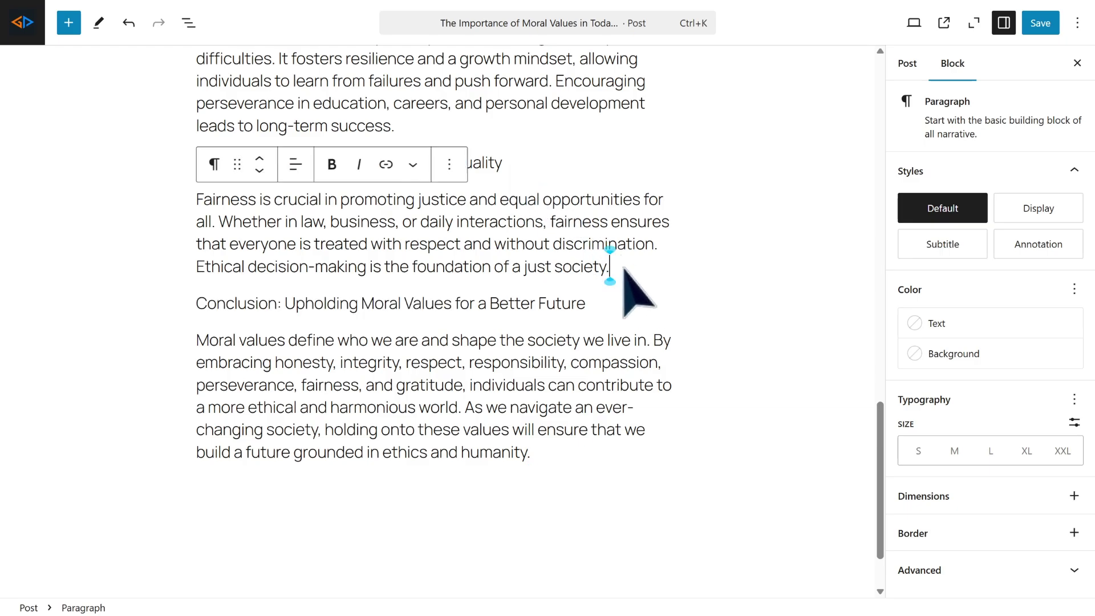
key(Return)
key(ctrl+v)
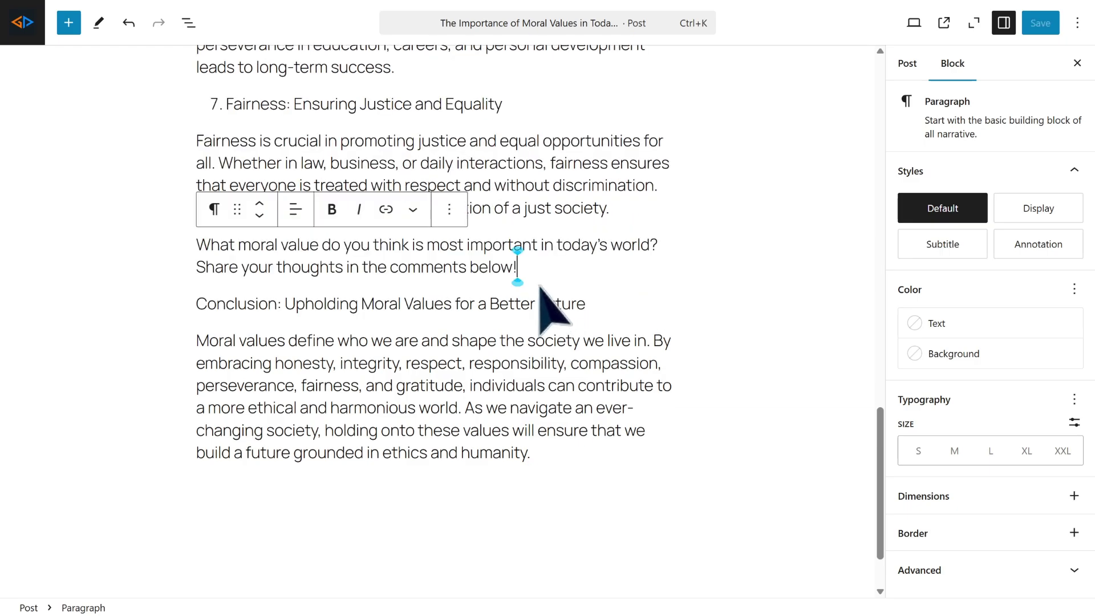
scroll(651, 485, up, 15)
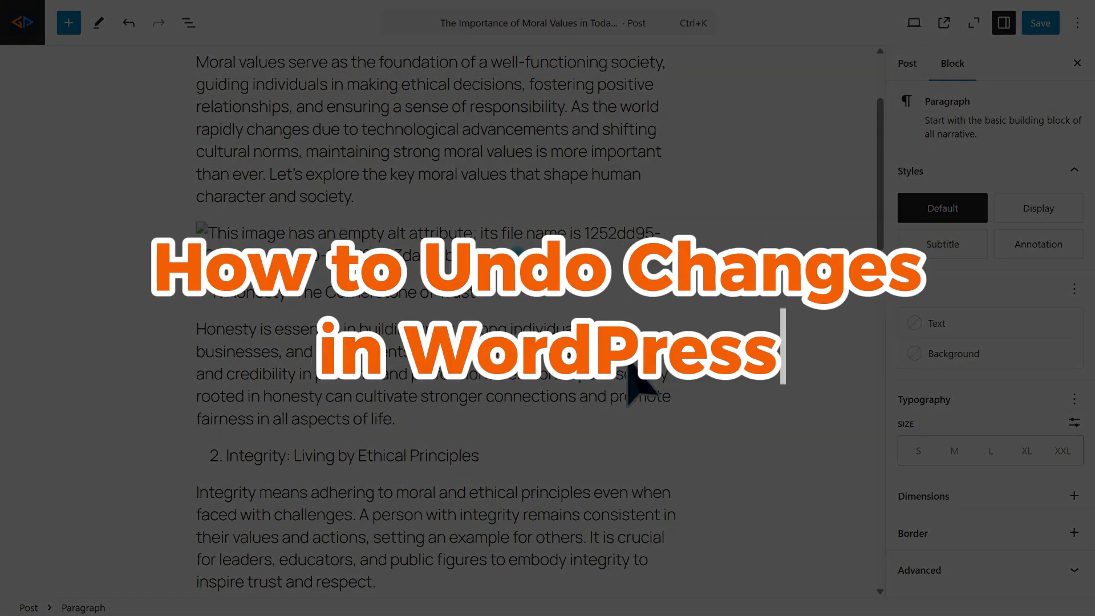
Step: Save the edited post, then open its 3 revisions from the Post sidebar
scroll(629, 373, up, 3)
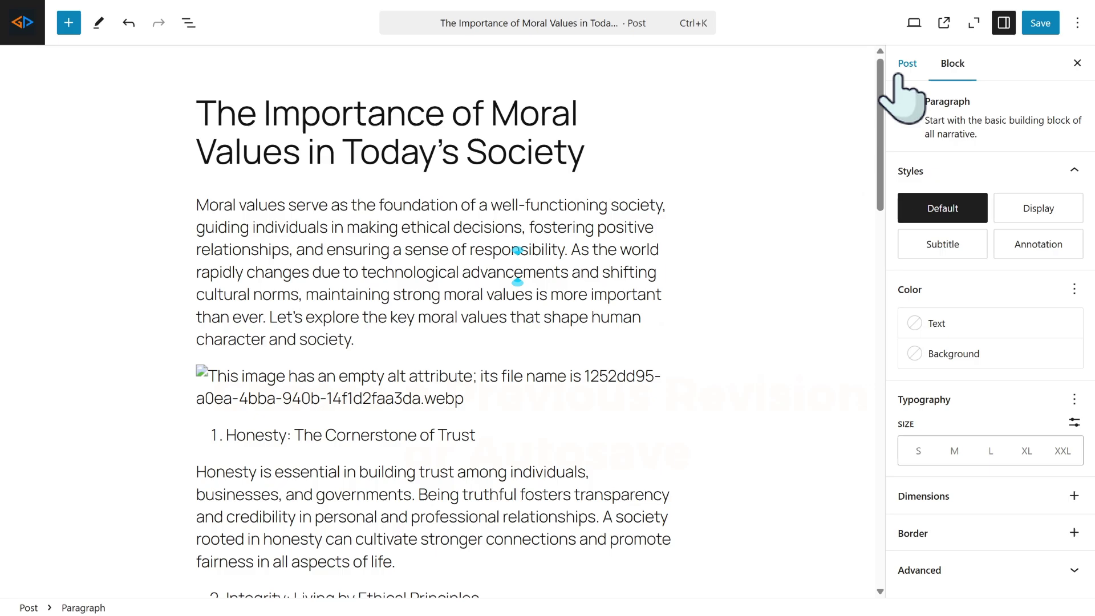
click(1039, 25)
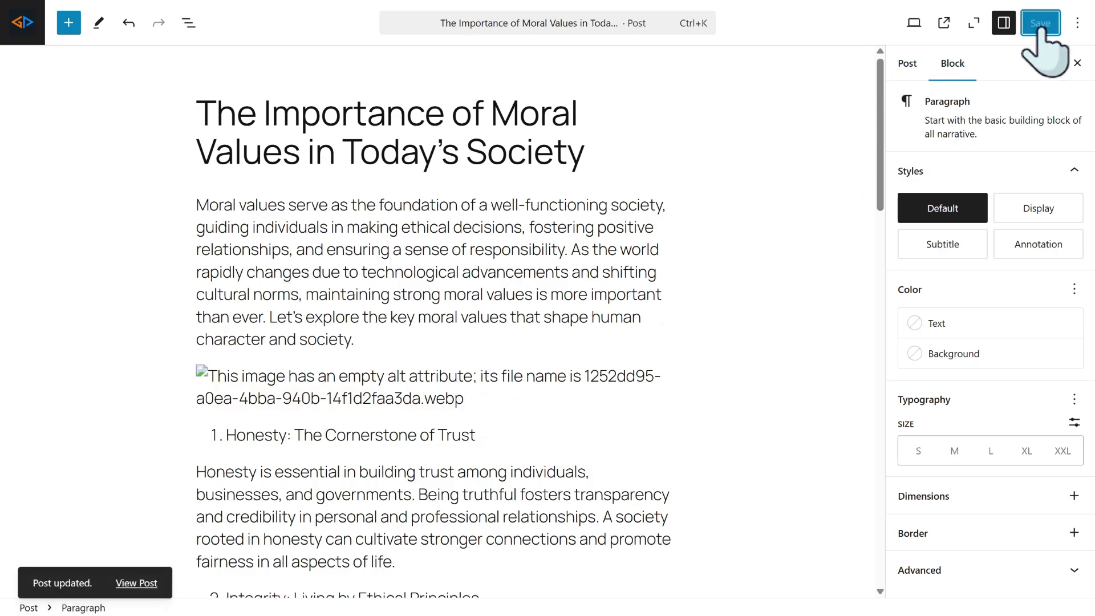
click(902, 62)
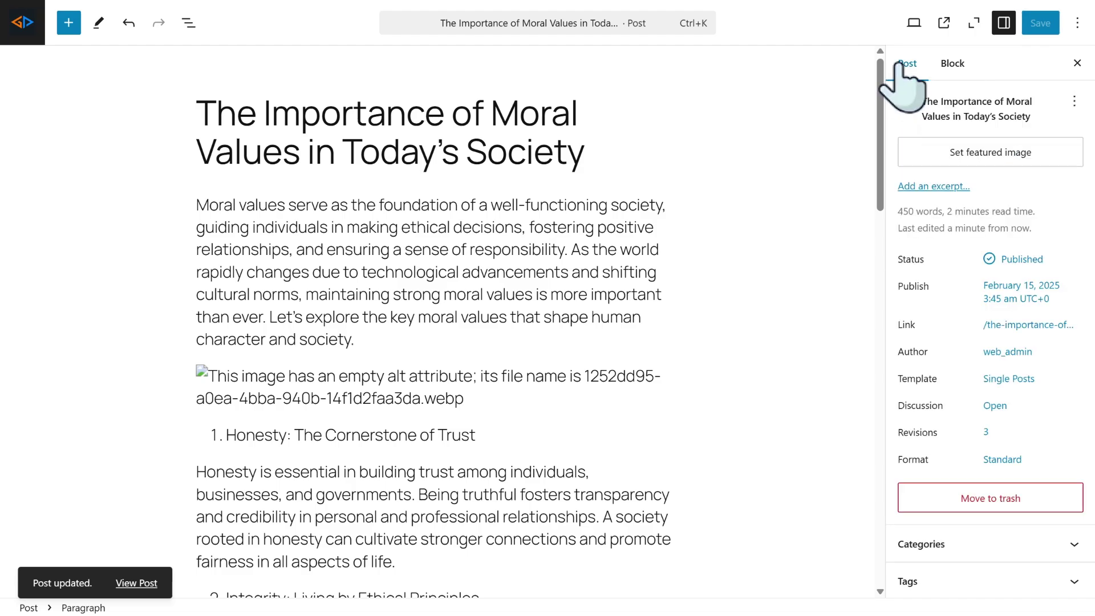
click(986, 432)
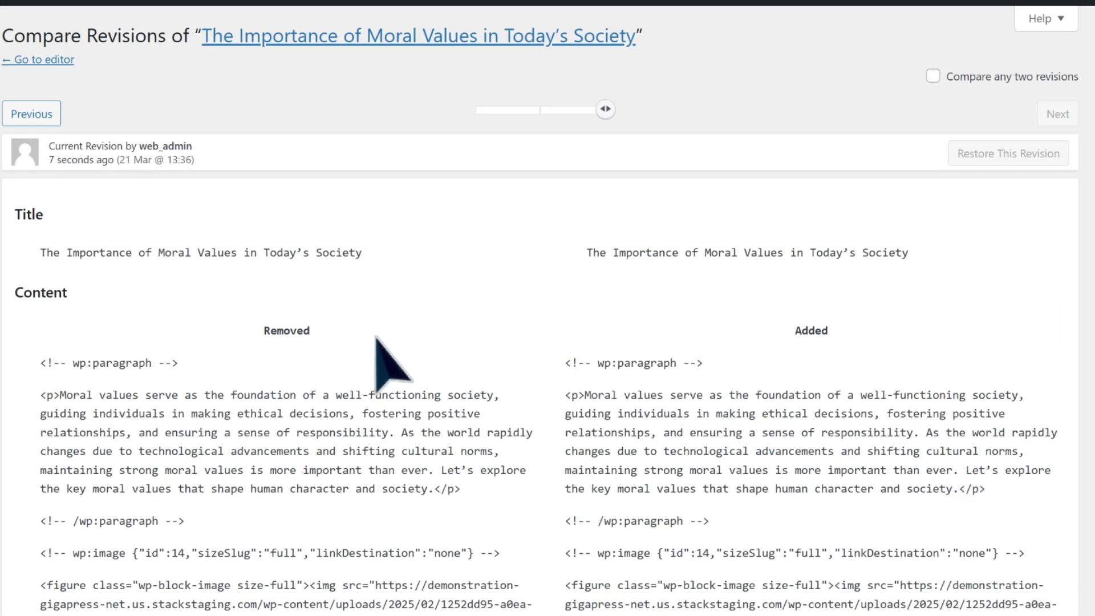
Step: Review the current revision's Removed and Added columns, which show identical title and content
drag(264, 331, 302, 331)
drag(789, 330, 830, 332)
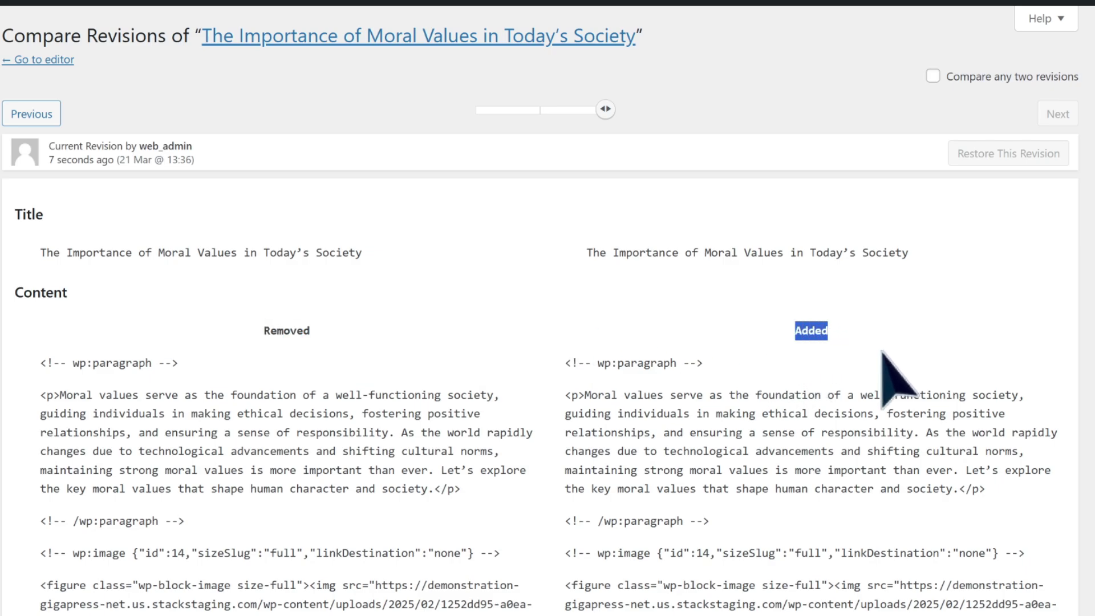
click(969, 341)
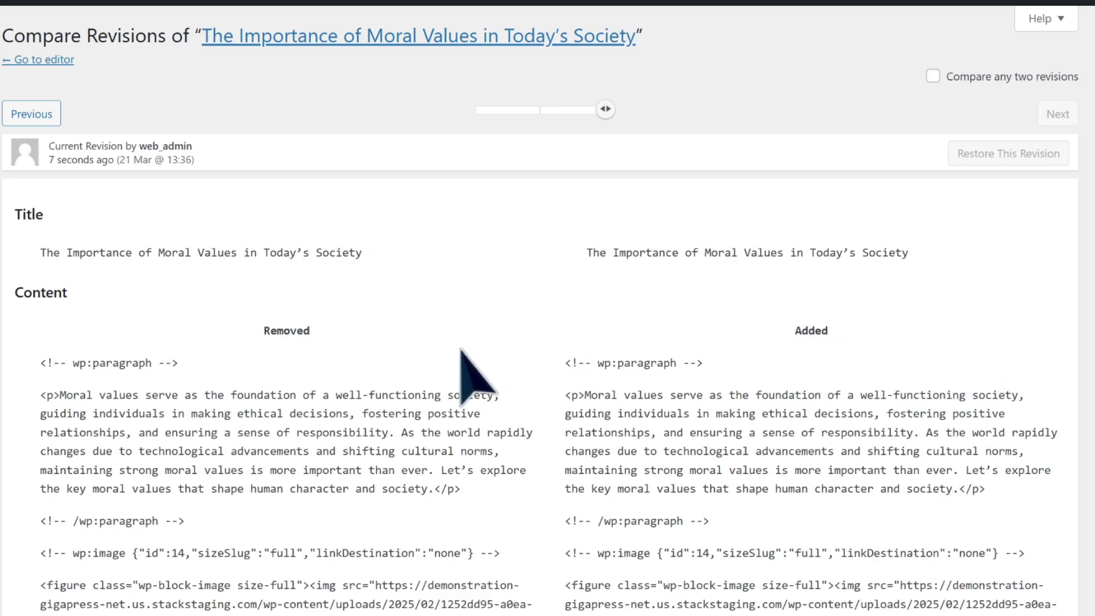
scroll(357, 533, down, 15)
scroll(368, 539, down, 10)
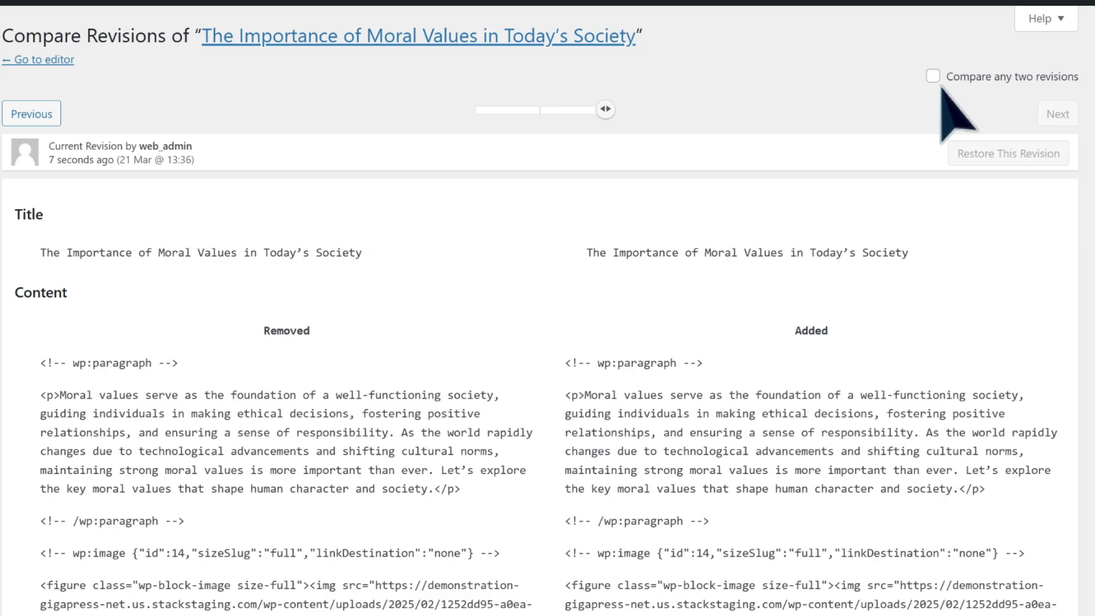
Step: Enable Compare any two revisions, span from the 15 Feb revision to the autosave, and restore the autosave
click(933, 77)
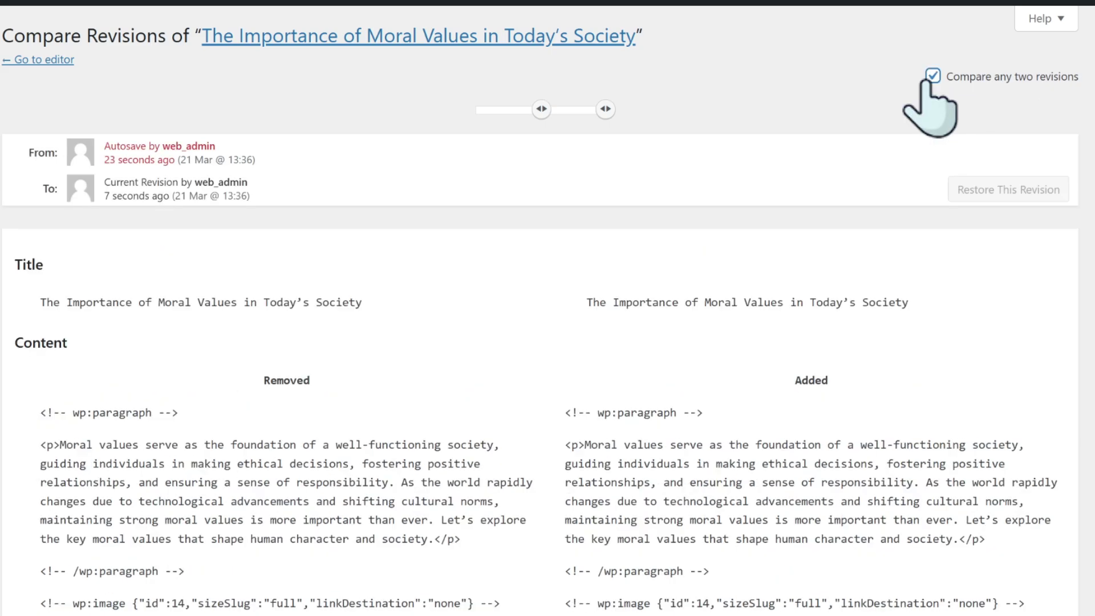
mouse_move(605, 109)
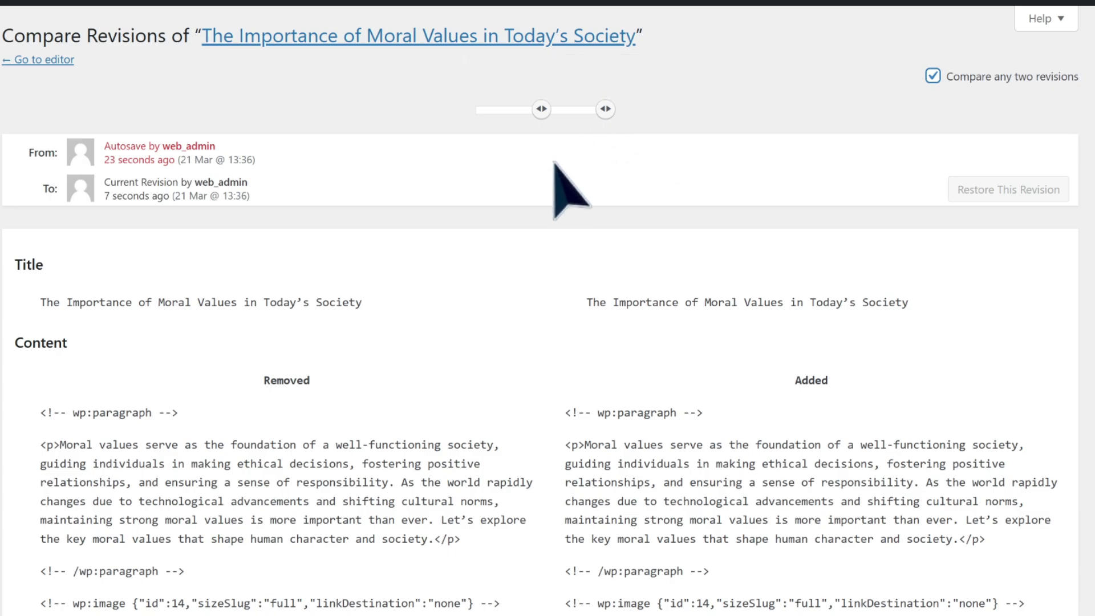
drag(541, 109, 456, 111)
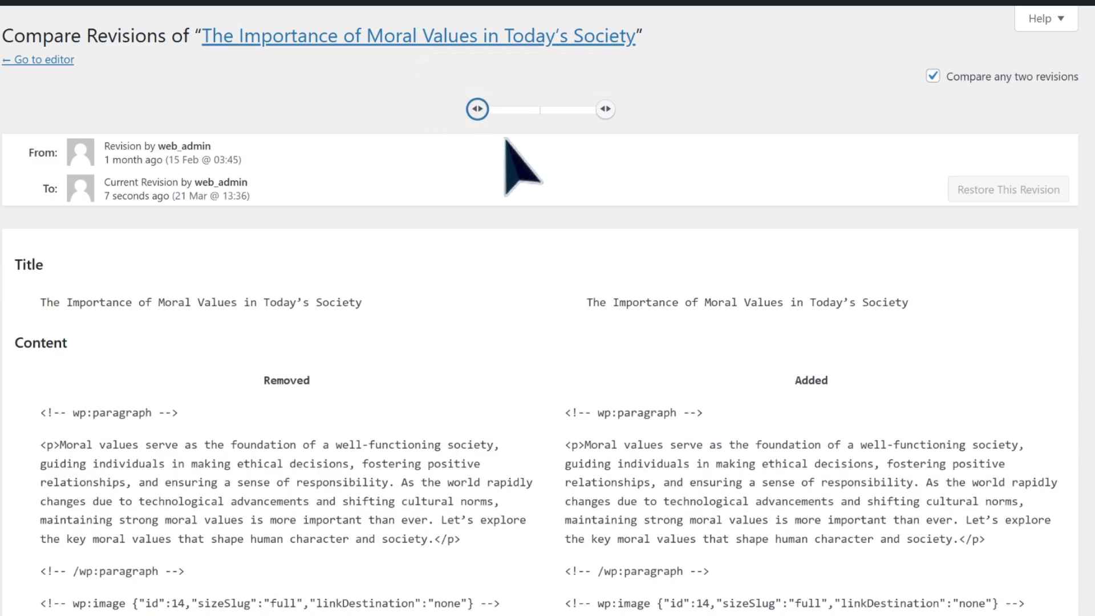
drag(602, 111, 530, 137)
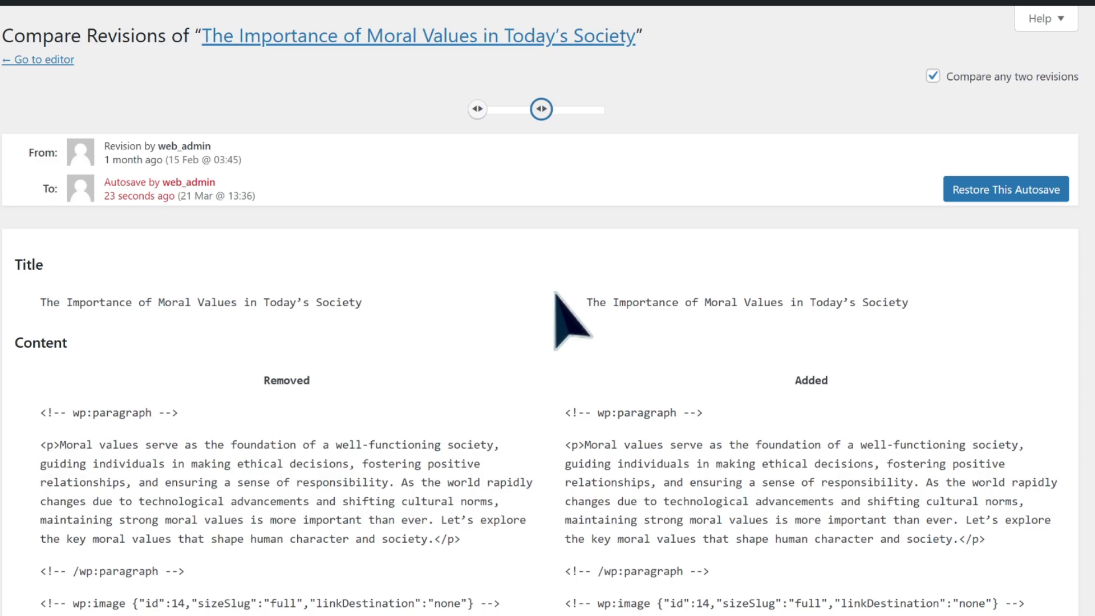
scroll(627, 434, down, 15)
scroll(666, 433, up, 5)
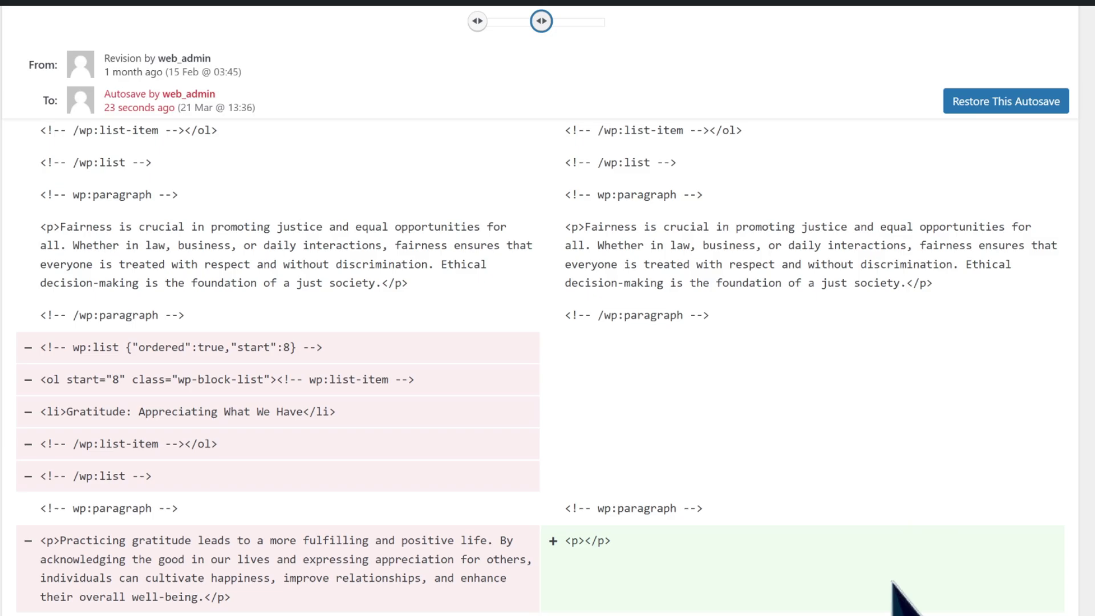
click(1006, 104)
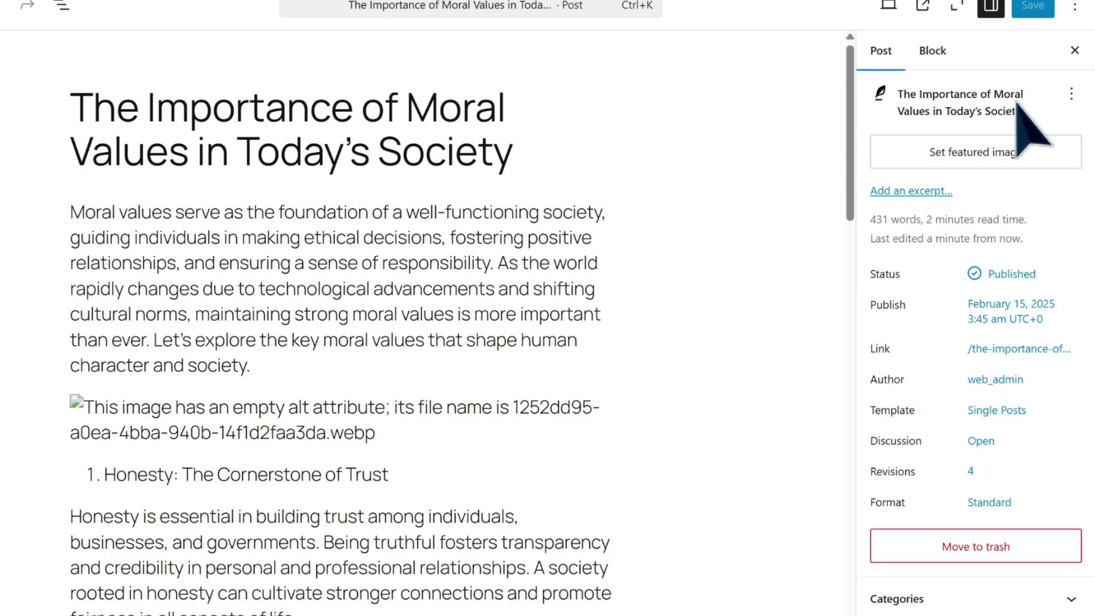
Step: Open Compare Revisions from the sidebar and select the older version's opening paragraph in the Removed column
click(970, 471)
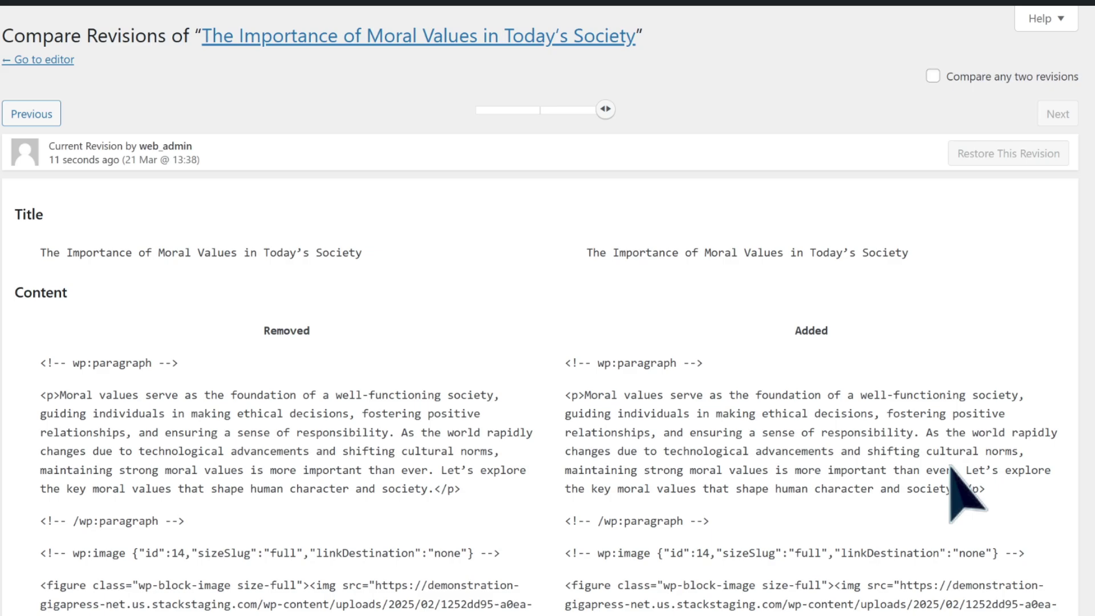
drag(505, 495, 27, 402)
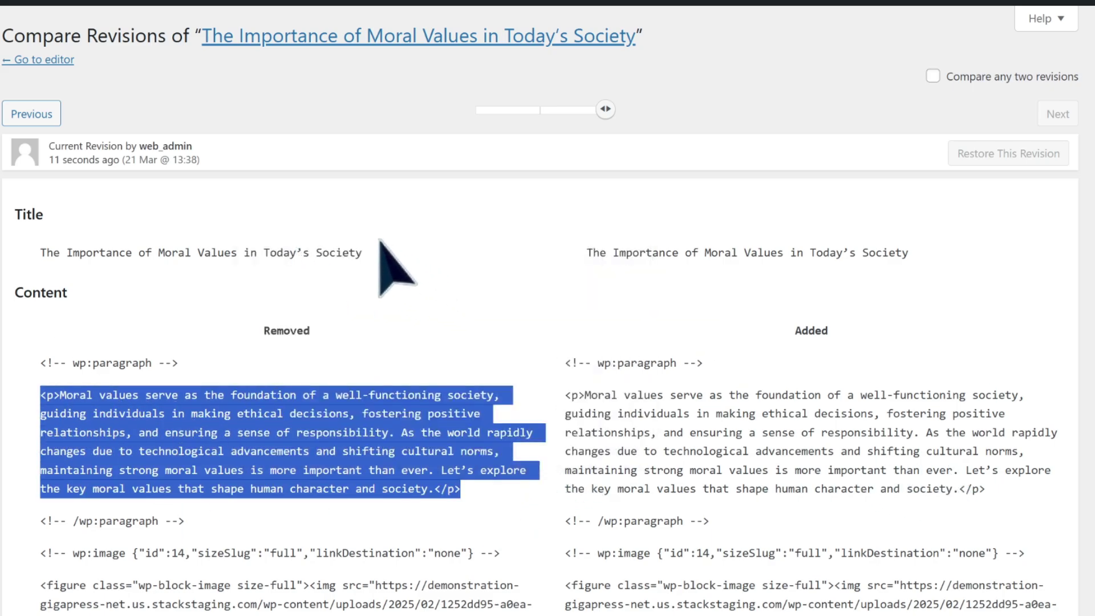
Step: In the editor, switch to the Code editor, undo the latest edit, and reopen Revisions
click(19, 60)
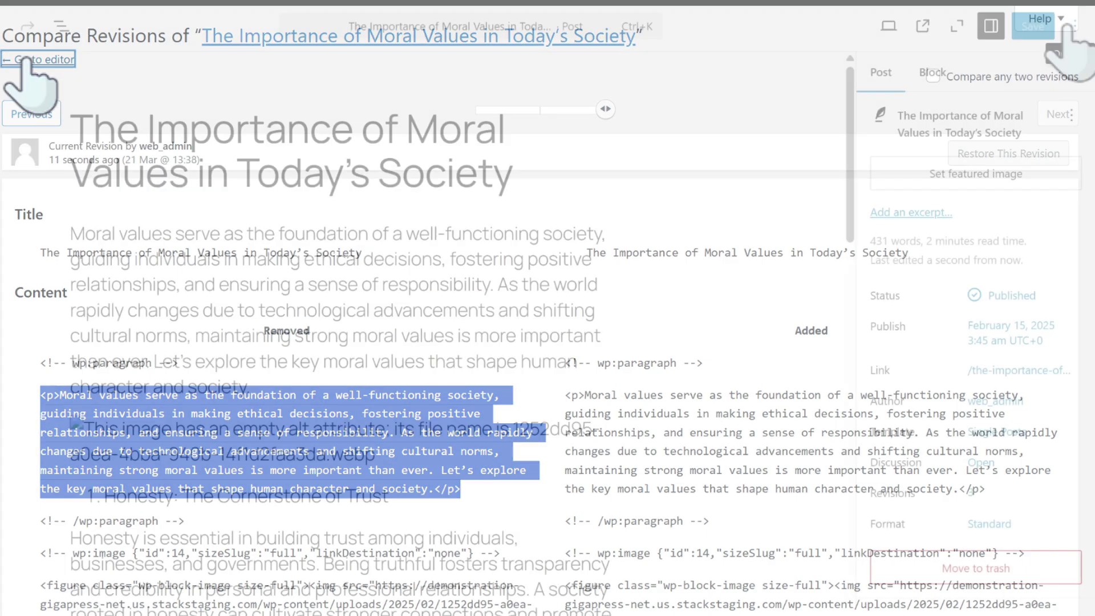
click(1065, 29)
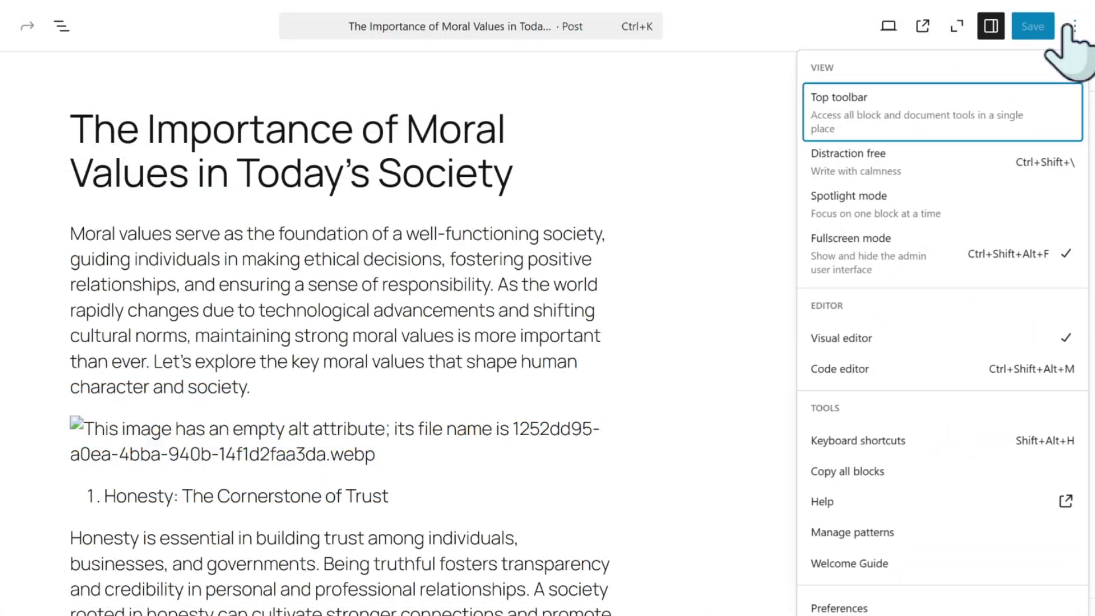
click(1029, 369)
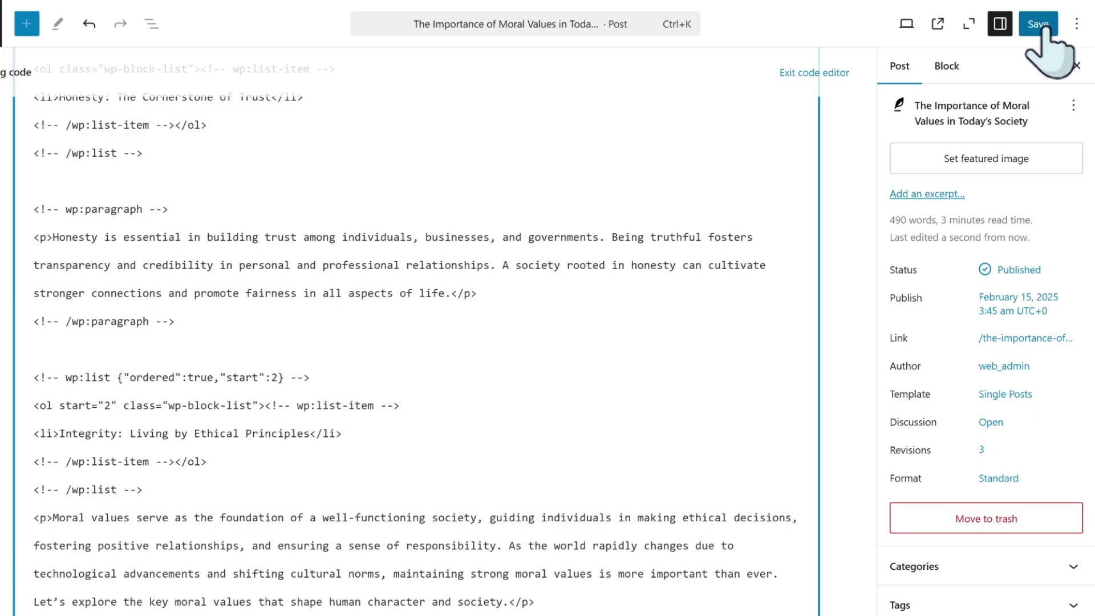
click(89, 24)
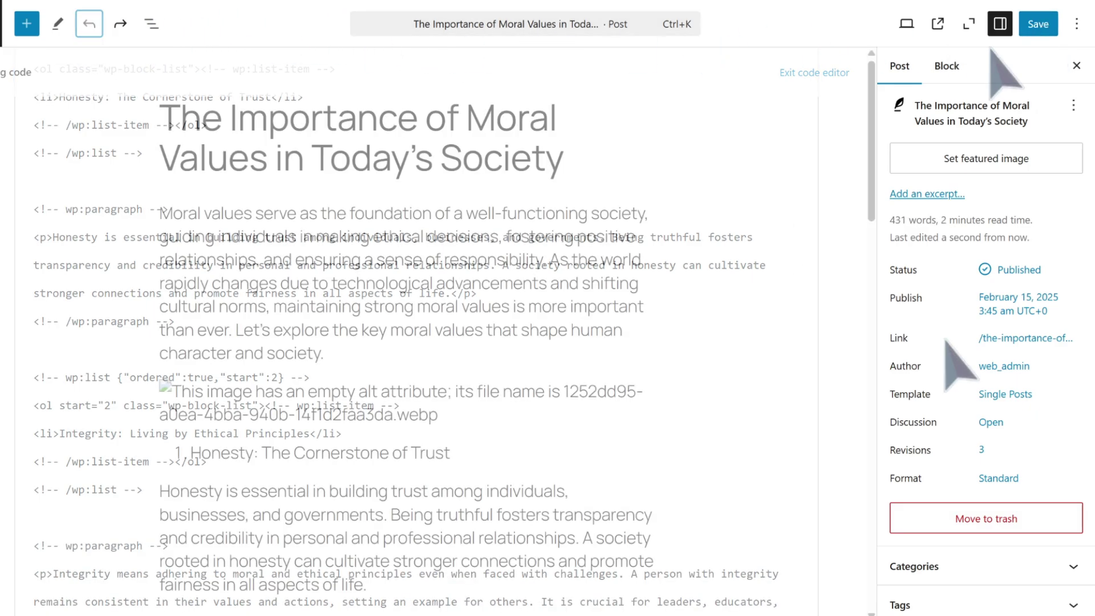
click(910, 445)
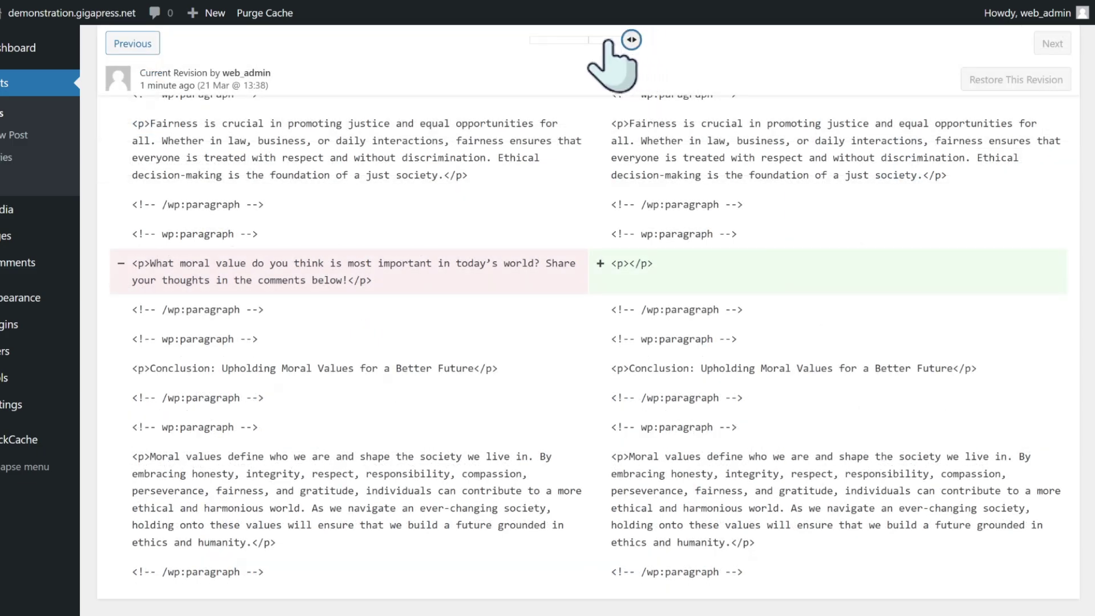
Step: Step the revision comparison back one revision to the post's earlier version
click(596, 40)
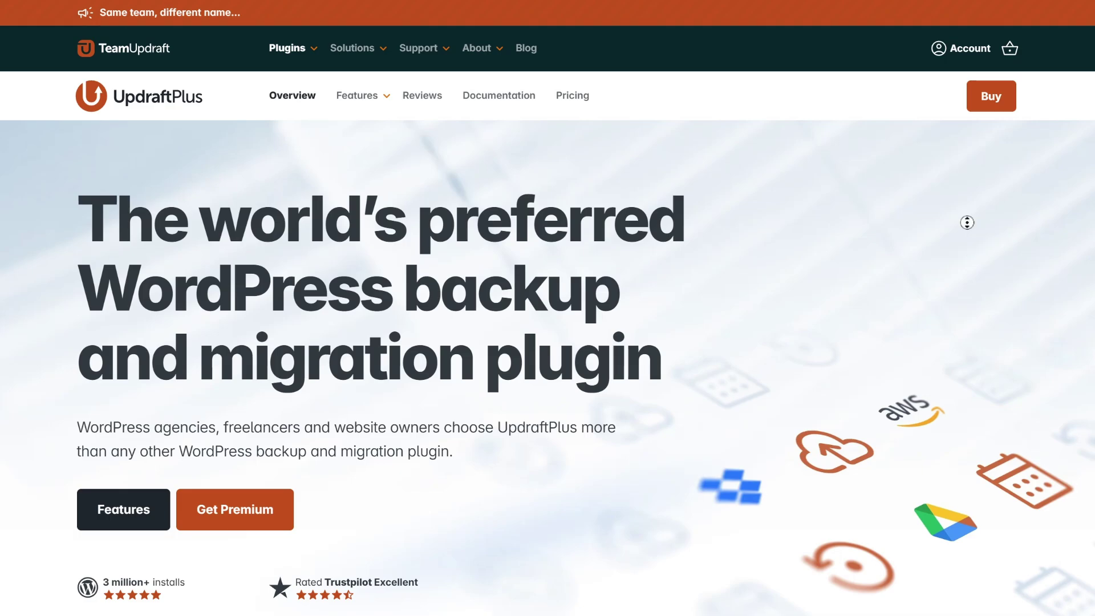
Step: Scroll down the UpdraftPlus homepage to its install and rating stats cards
scroll(970, 255, down, 6)
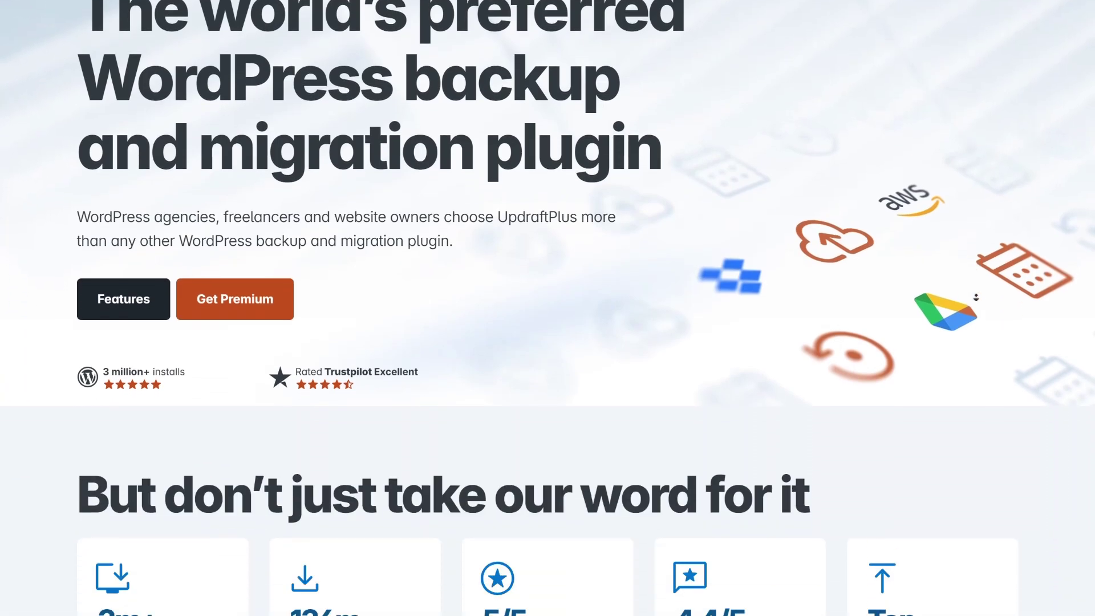
scroll(976, 297, down, 3)
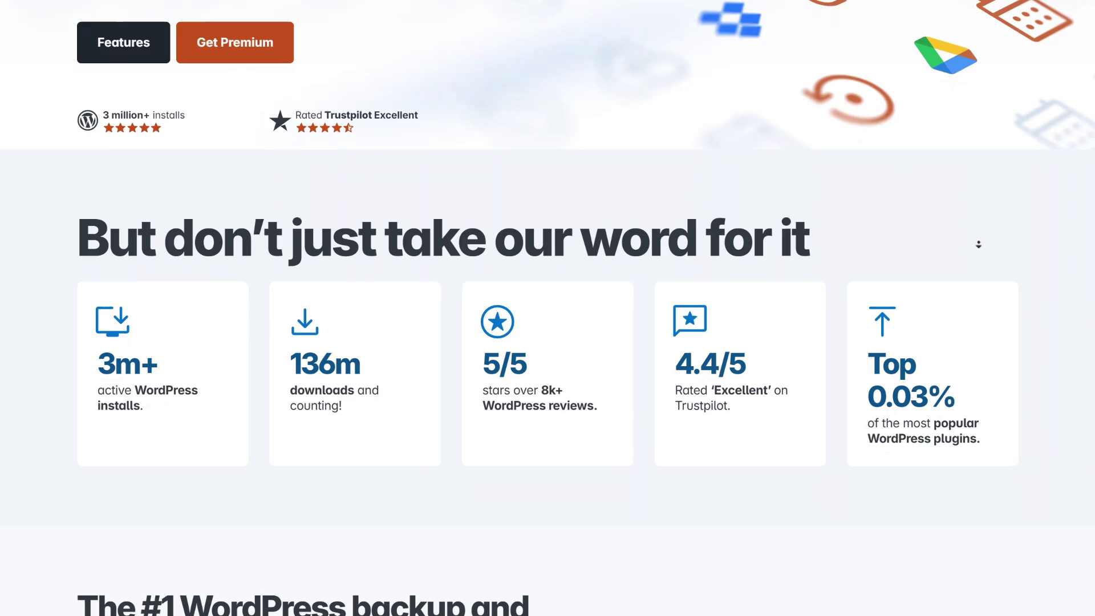
scroll(978, 256, down, 2)
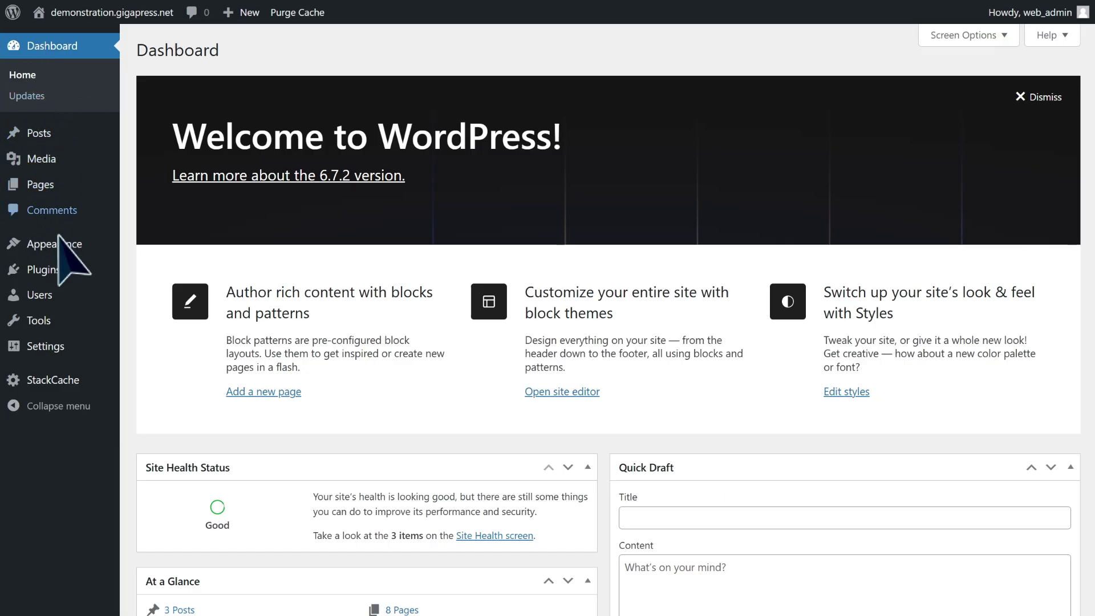
Step: Search Add New Plugin for 'updraft plus', then install and activate UpdraftPlus
mouse_move(46, 278)
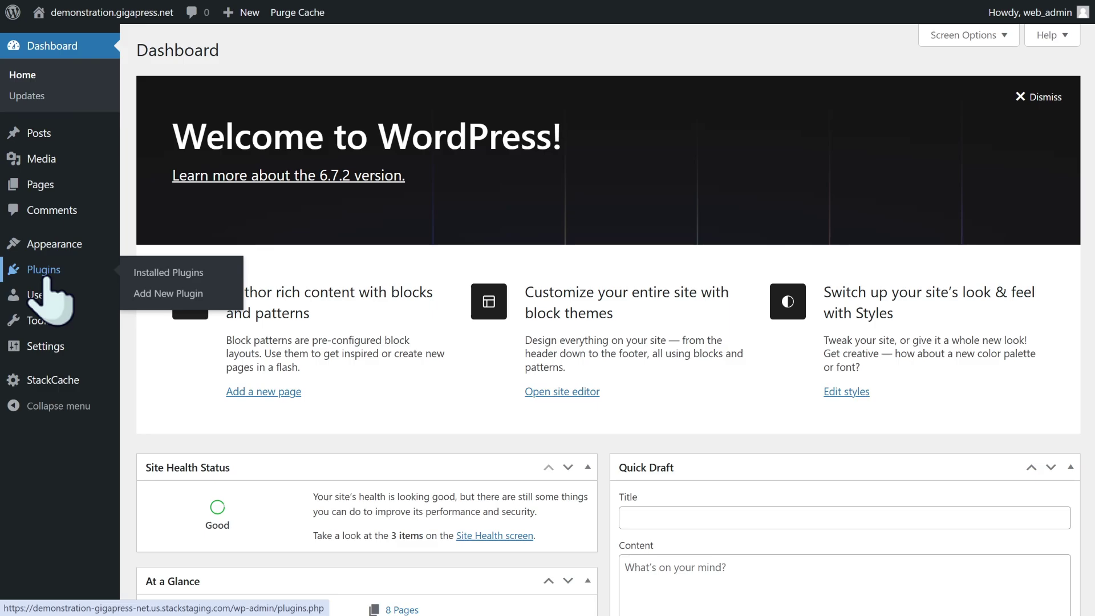
click(200, 301)
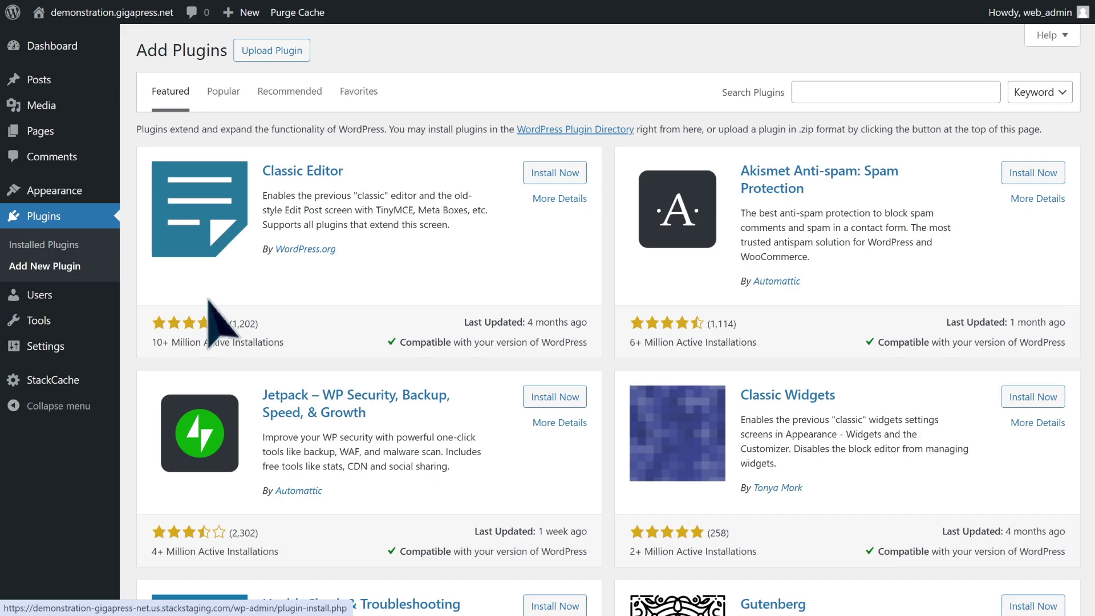
click(819, 93)
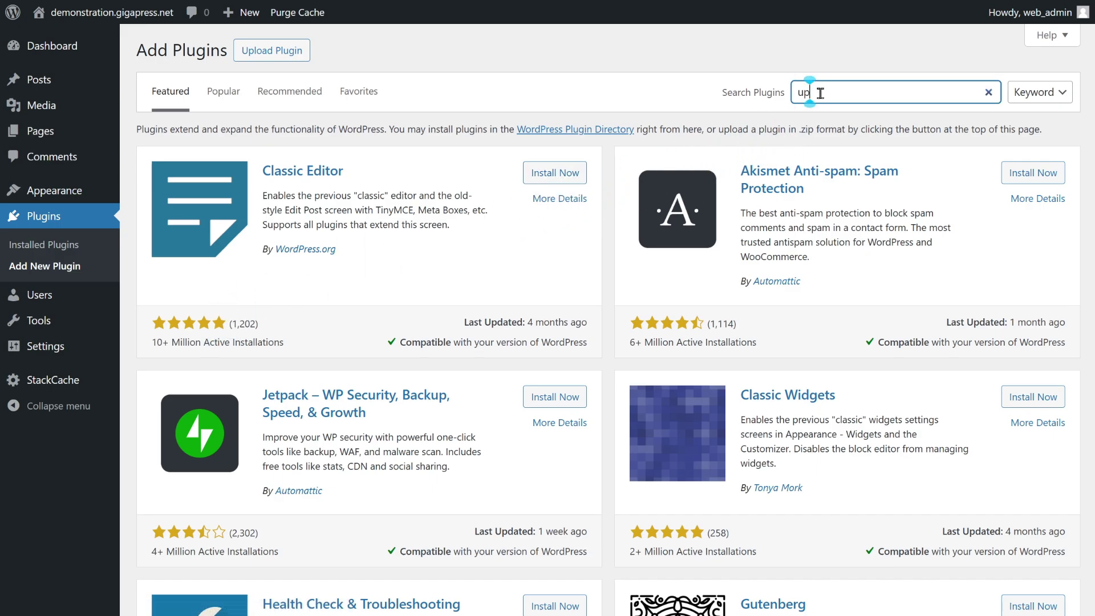
text(updraft pl)
text(us)
click(547, 174)
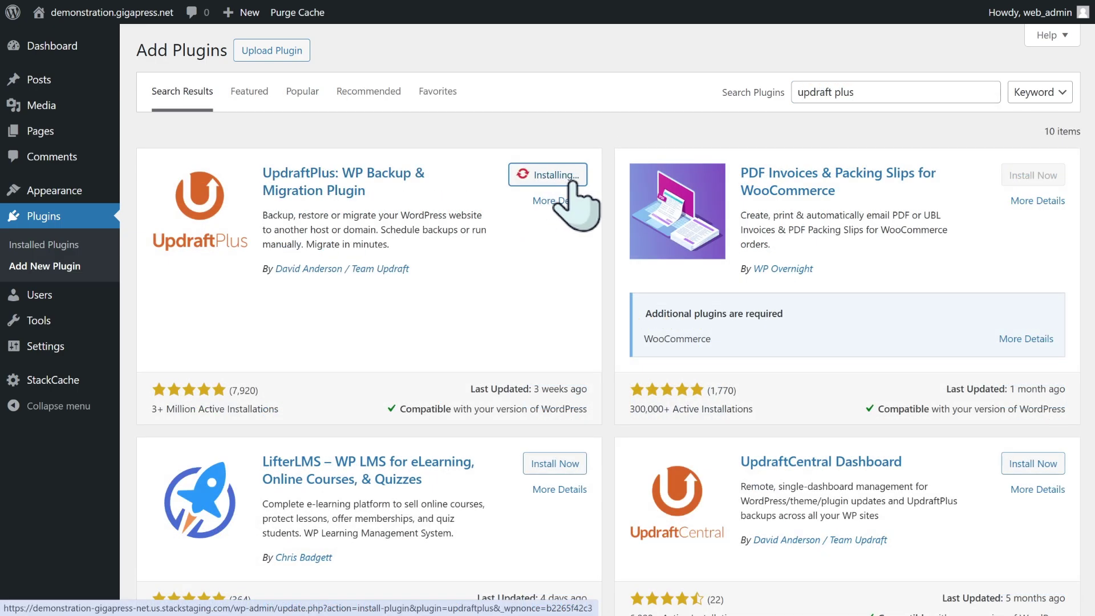
click(562, 175)
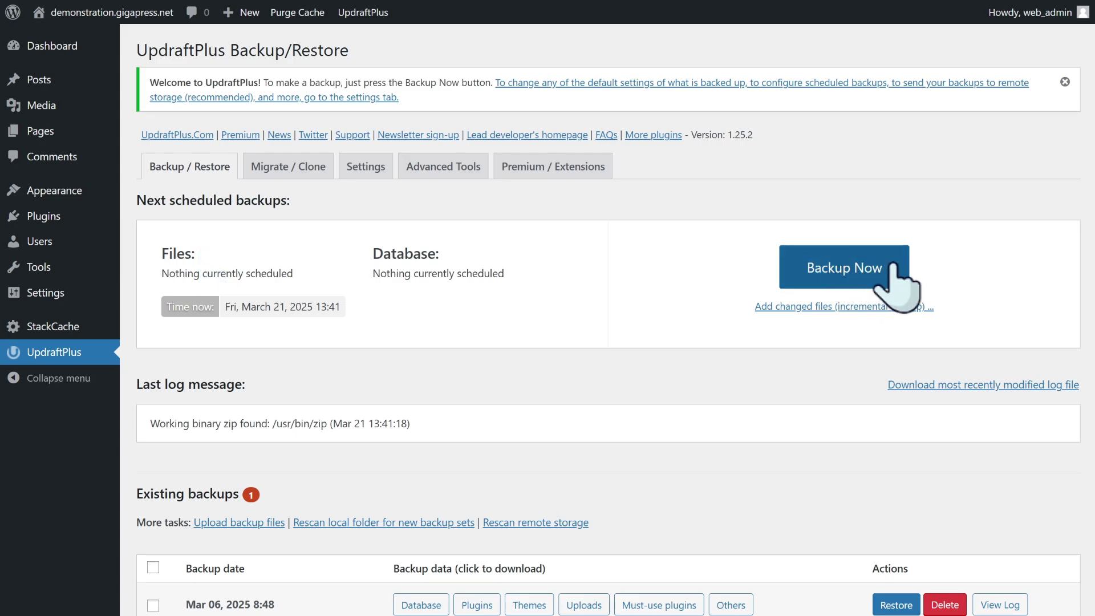
Step: Run Backup Now with 'Only allow this backup to be deleted manually' ticked, then check Existing backups
click(890, 279)
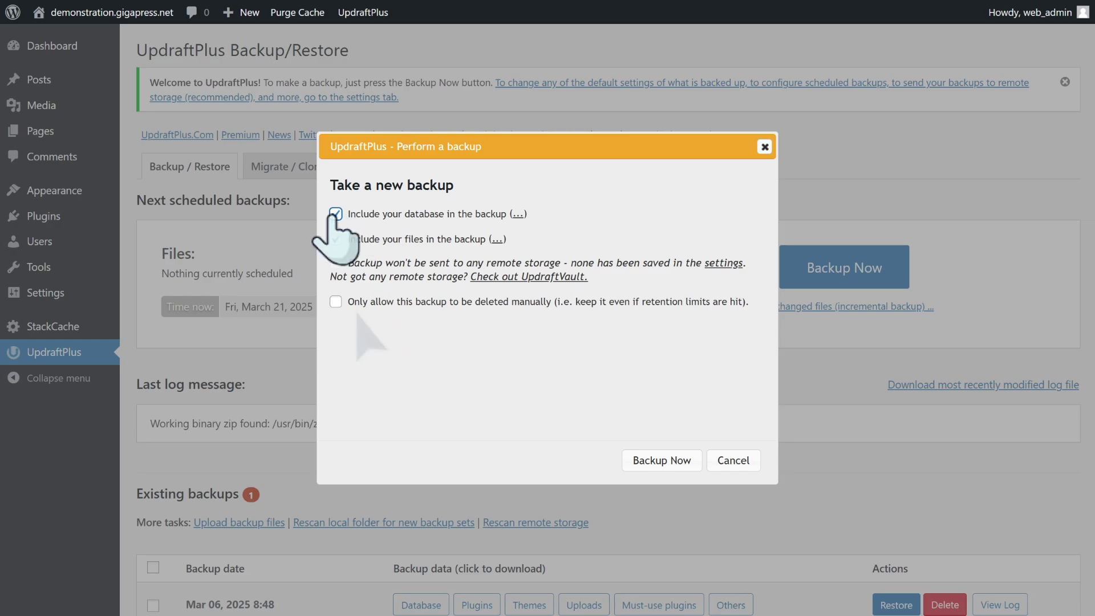
click(335, 301)
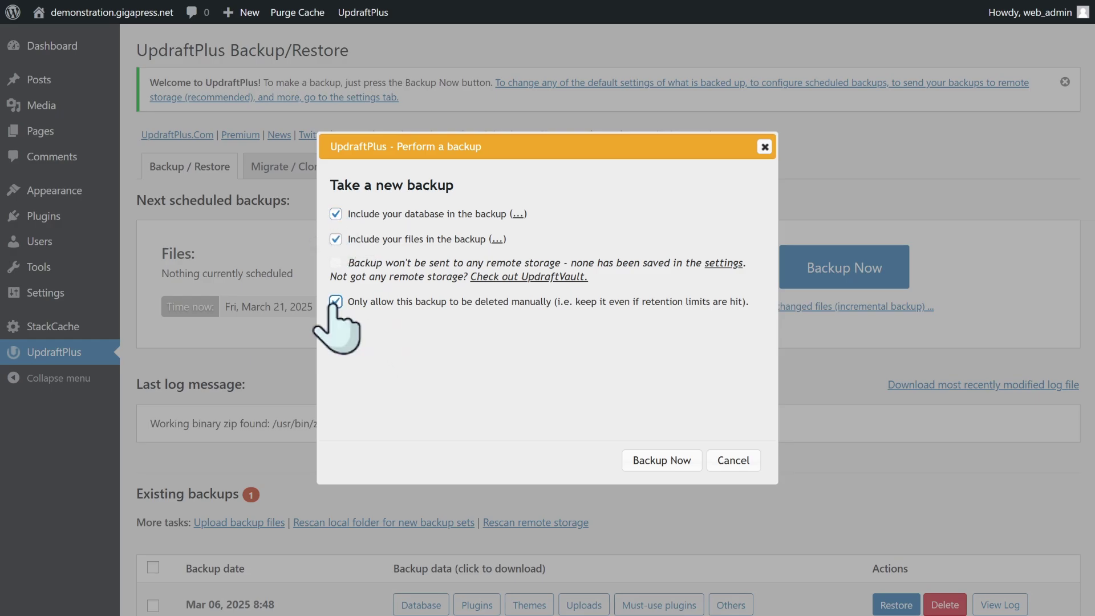
click(663, 460)
key(Escape)
scroll(696, 460, down, 2)
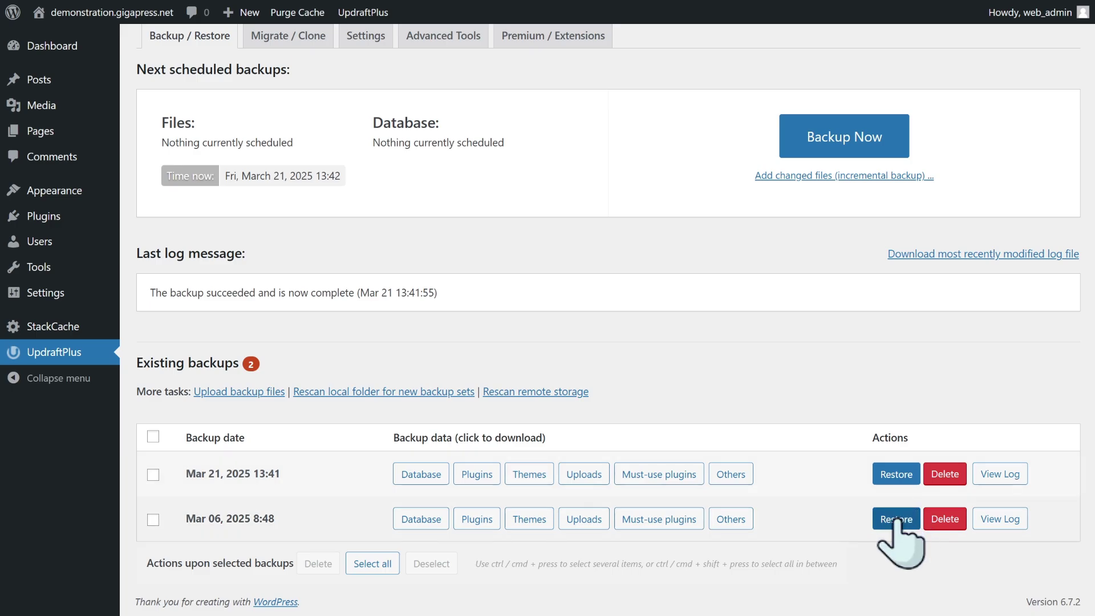
click(894, 518)
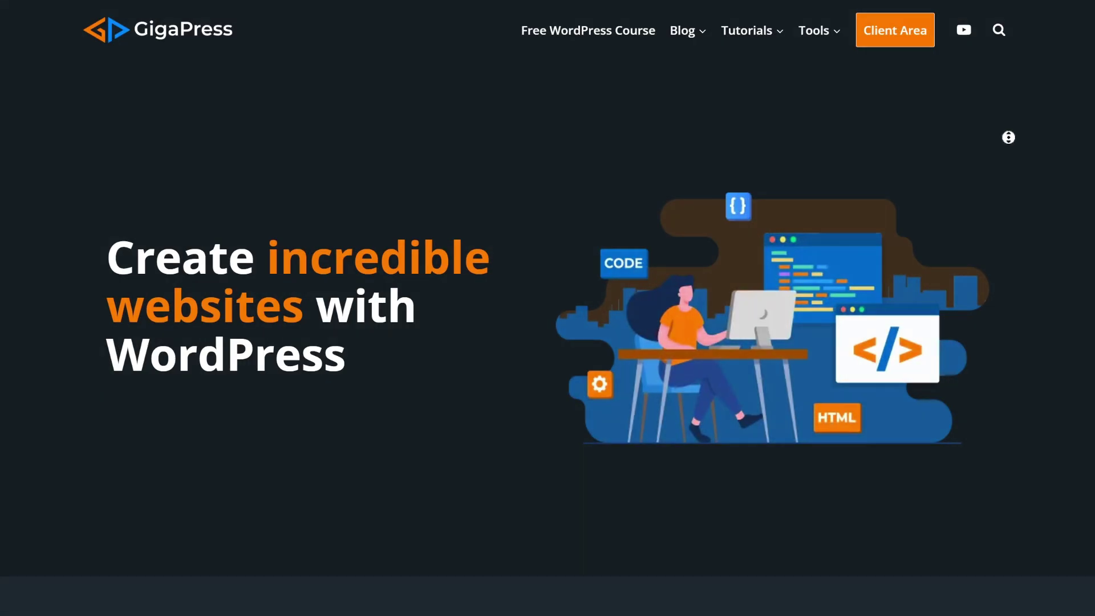
Step: Scroll the GigaPress homepage past the Masterclass video to the Gigapress Wordpress Hosting section
scroll(1019, 201, down, 3)
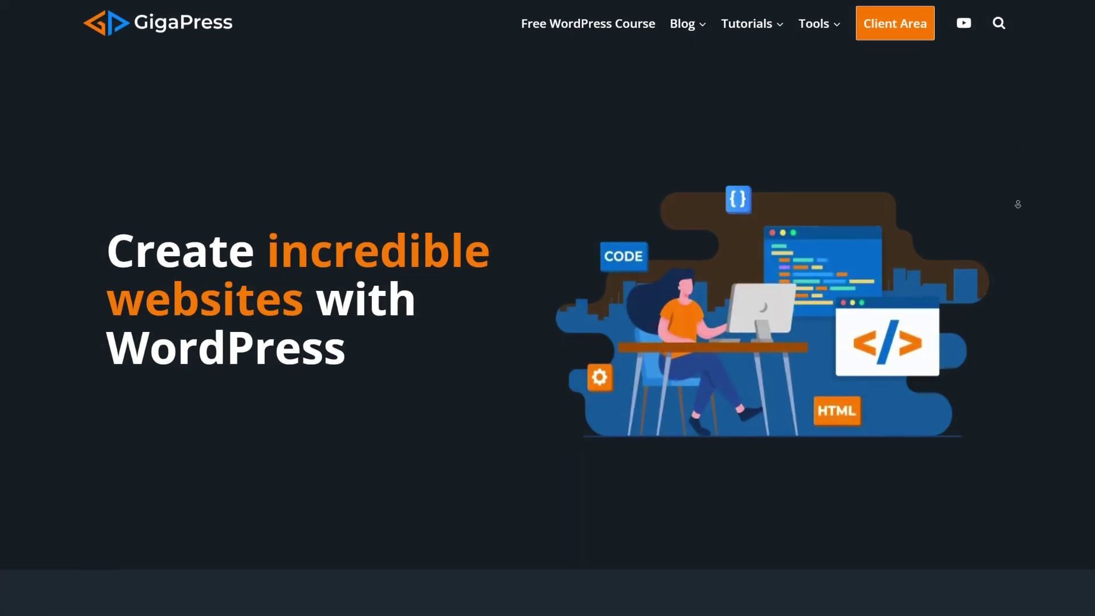
scroll(1019, 233, down, 20)
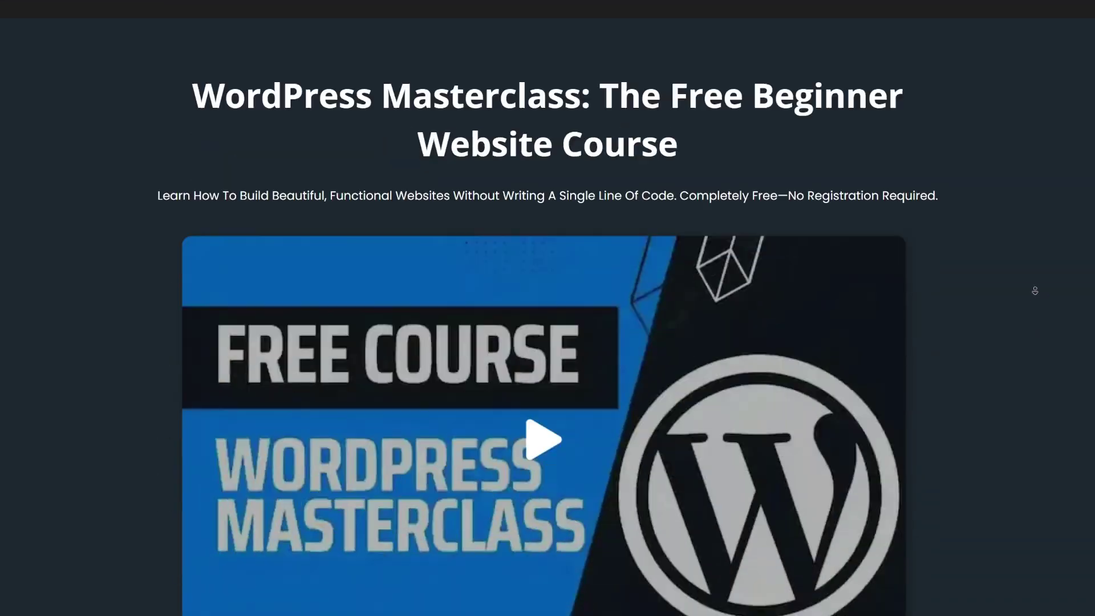